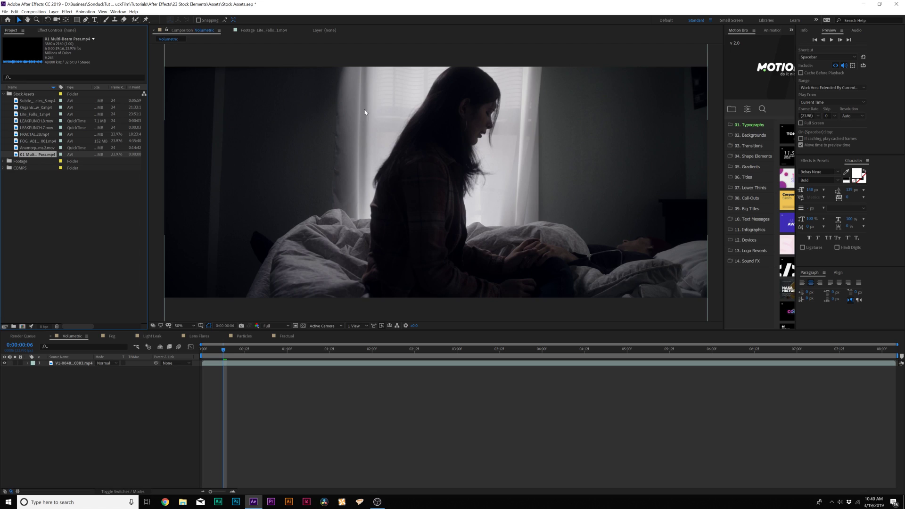
# Preview 01 Multi-Beam Pass.mp4, then add it as the top Volumetric layer scaled to 120%.
pyautogui.doubleClick(61, 154)
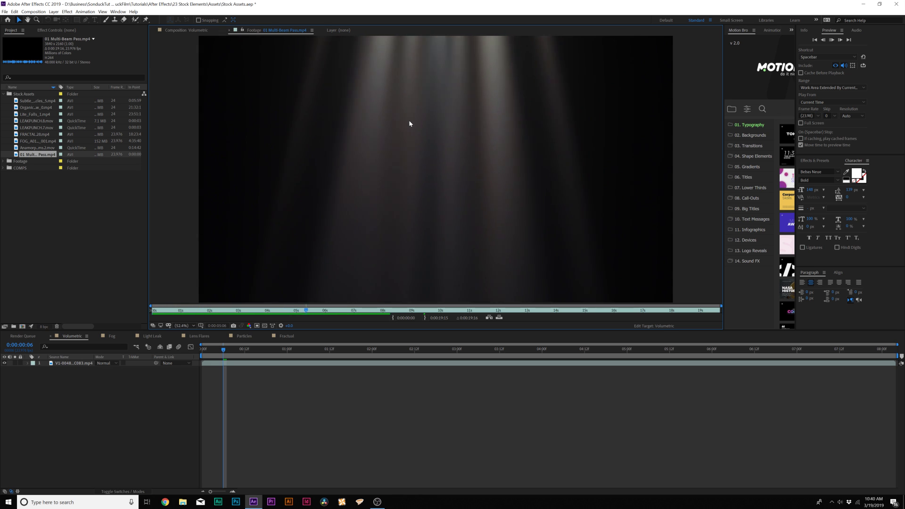
pyautogui.click(188, 31)
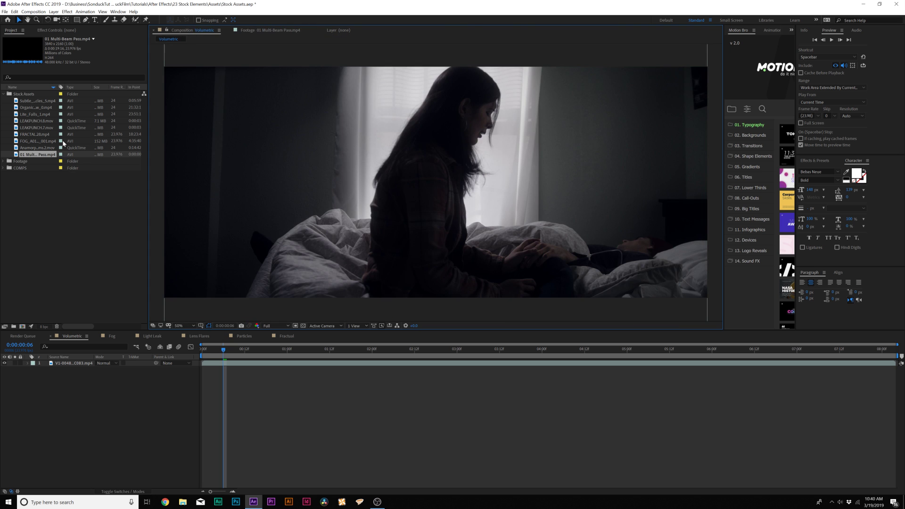
pyautogui.moveTo(35, 157); pyautogui.dragTo(79, 365)
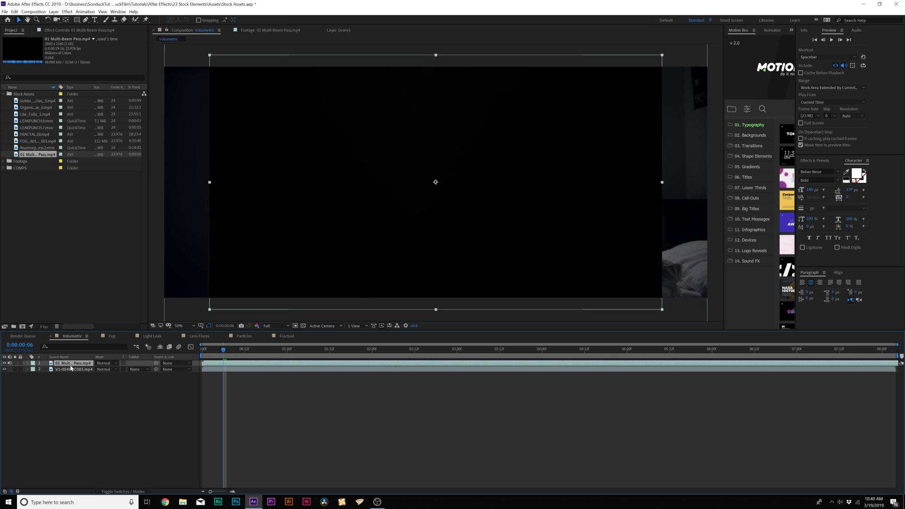
pyautogui.press('s')
pyautogui.moveTo(109, 371); pyautogui.dragTo(116, 371)
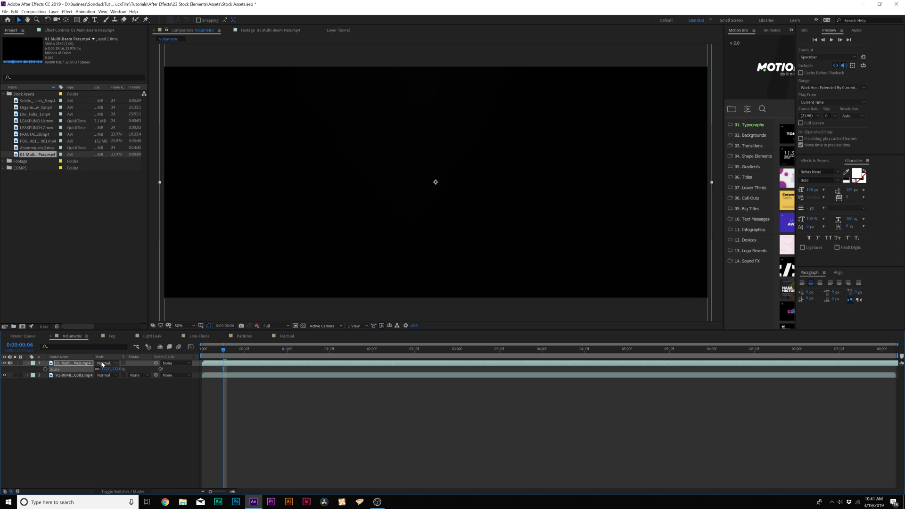
# Try Screen and Hard Light blend modes on the beam layer, settling on Soft Light.
pyautogui.click(102, 363)
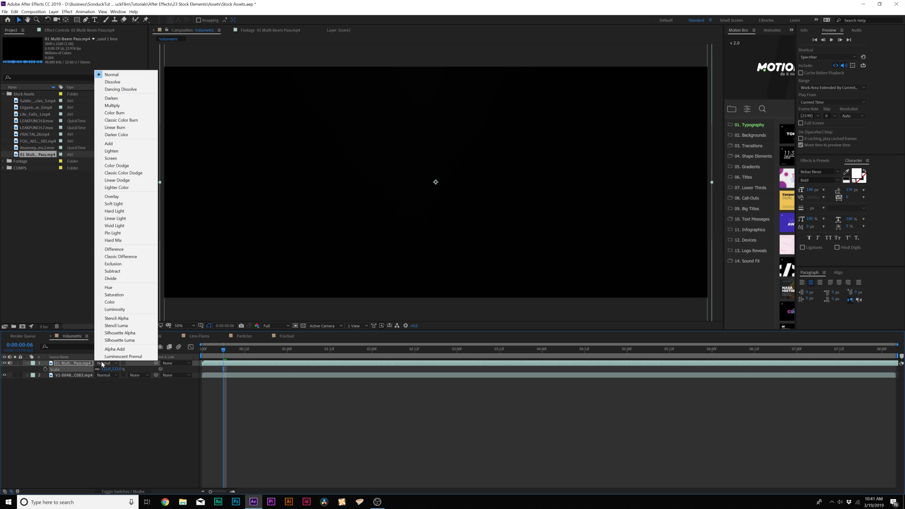
pyautogui.click(119, 158)
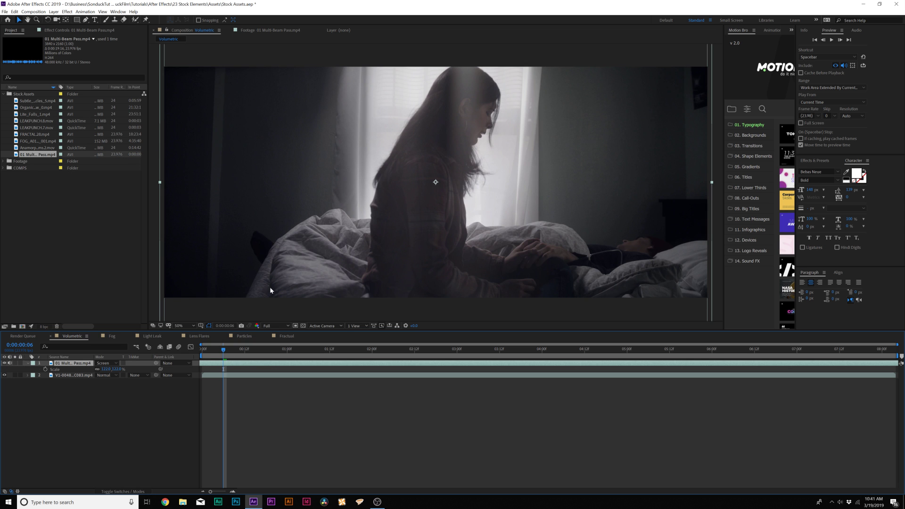
pyautogui.click(304, 349)
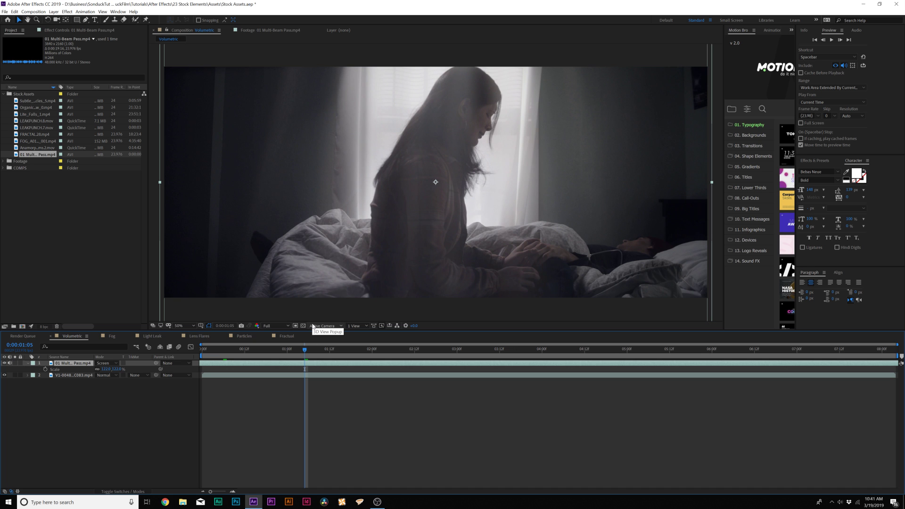
pyautogui.click(107, 363)
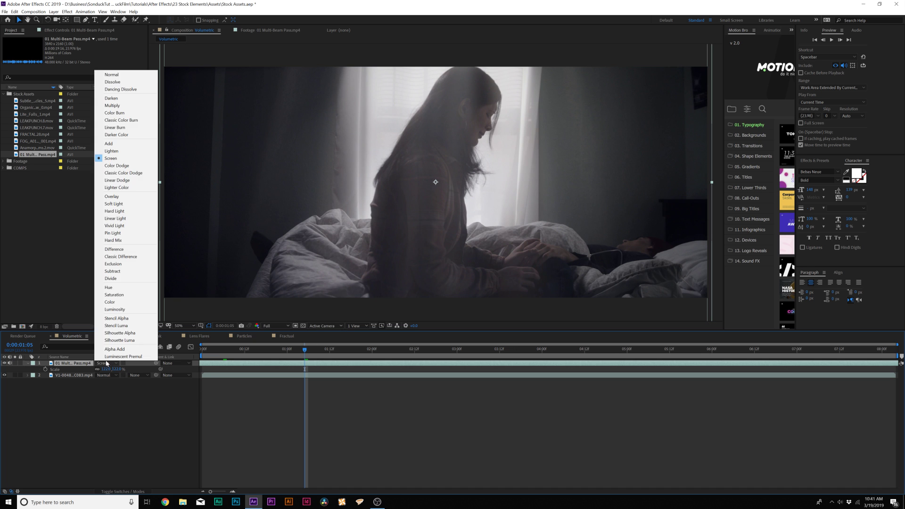
pyautogui.click(120, 211)
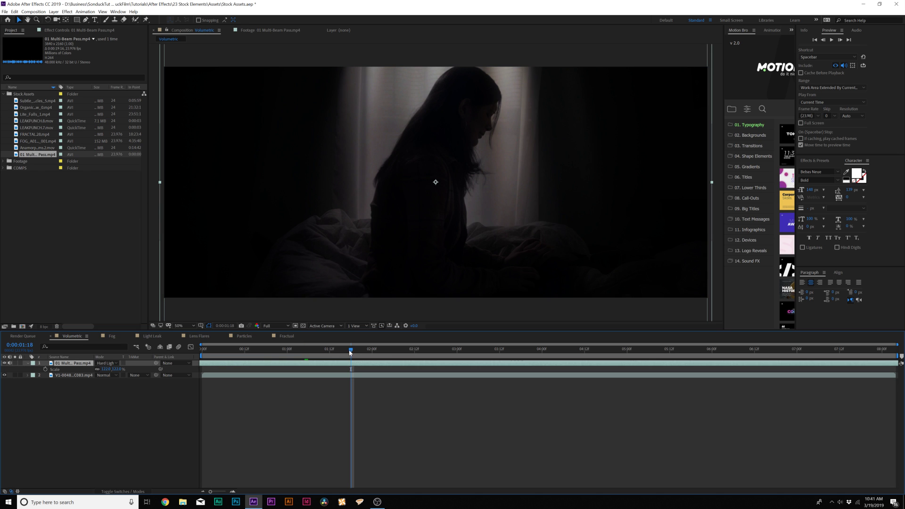
pyautogui.click(106, 363)
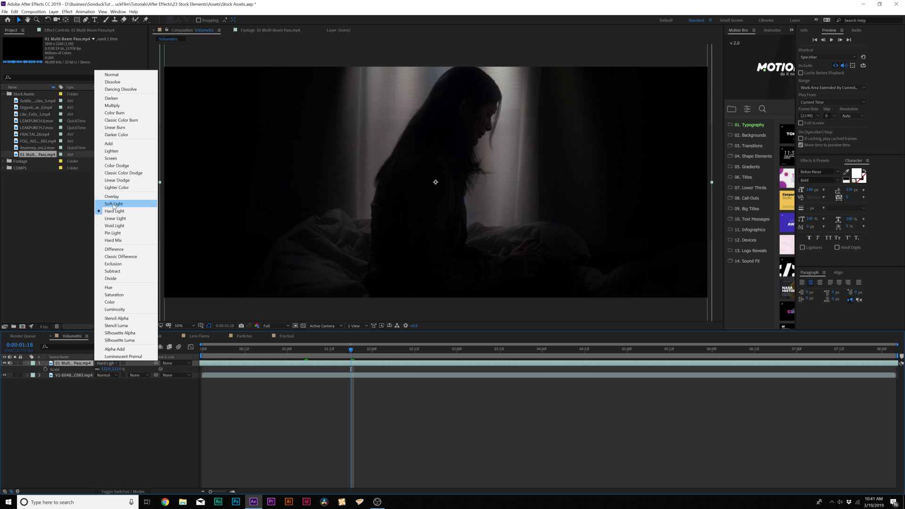
pyautogui.click(114, 204)
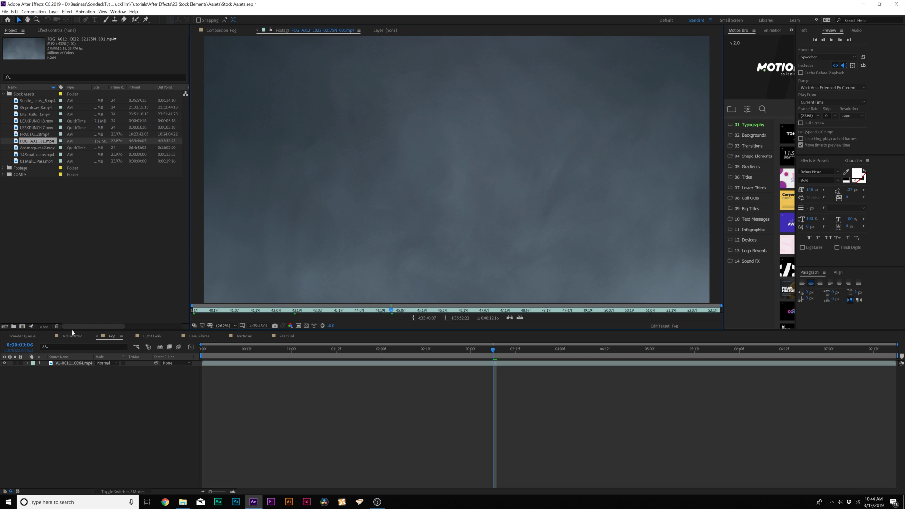
# Place the FOG_A012 clip above the party footage and set its blend mode to Screen.
pyautogui.moveTo(15, 144); pyautogui.dragTo(104, 365)
pyautogui.click(107, 363)
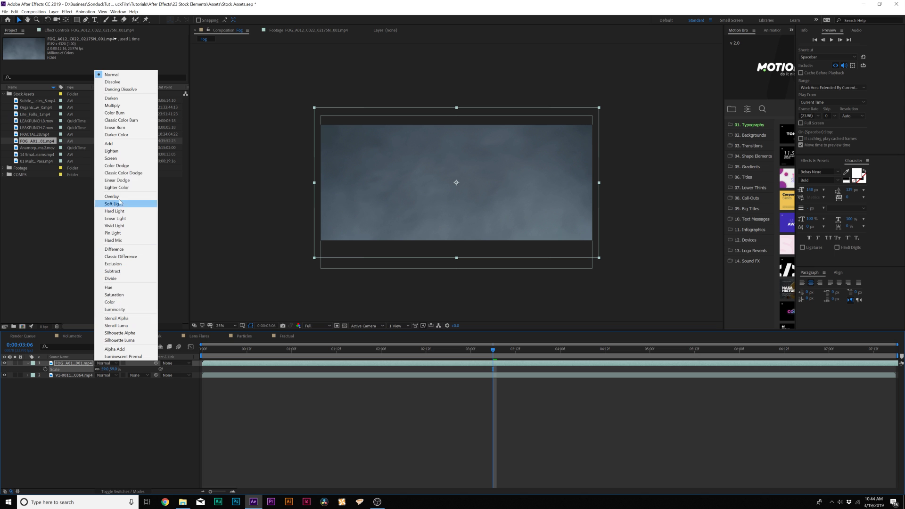
pyautogui.click(111, 159)
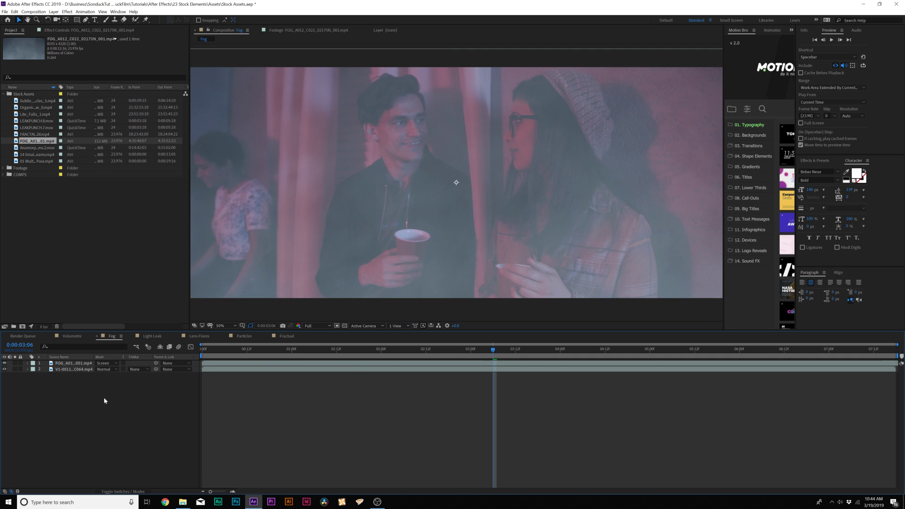
pyautogui.click(87, 363)
pyautogui.click(66, 11)
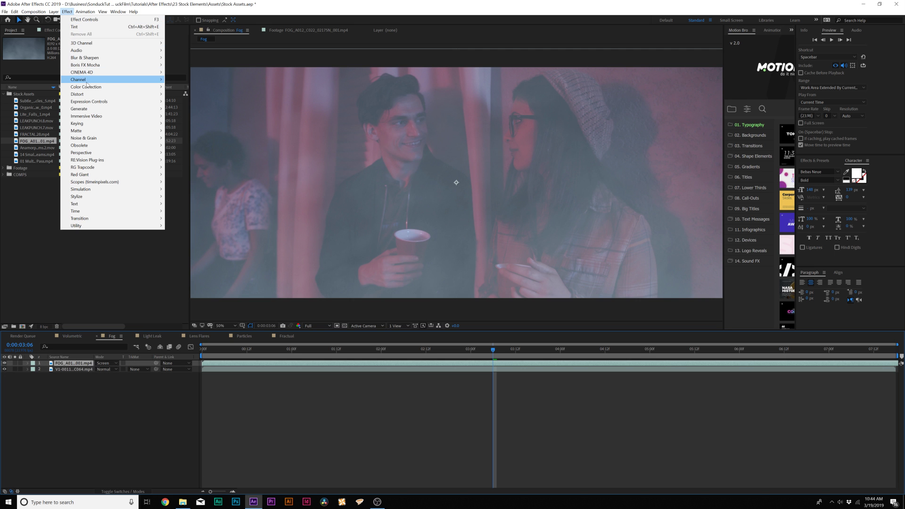
# Apply Curves to the fog layer and bend it into an S-curve to darken it.
pyautogui.moveTo(89, 87)
pyautogui.click(180, 219)
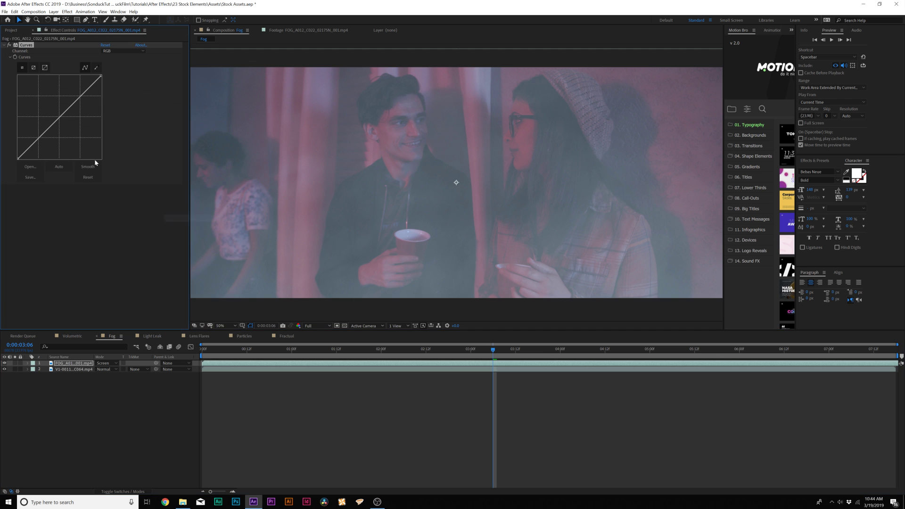
pyautogui.moveTo(44, 132); pyautogui.dragTo(61, 142)
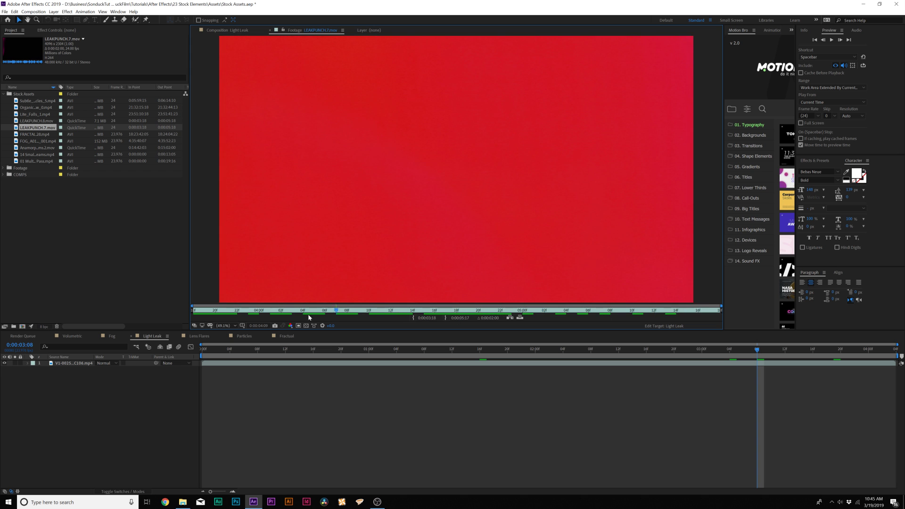
# Add LEAKPUNCH.7.mov over the beach footage, trying Overlay before switching its blend to Screen.
pyautogui.moveTo(38, 125); pyautogui.dragTo(82, 365)
pyautogui.click(105, 363)
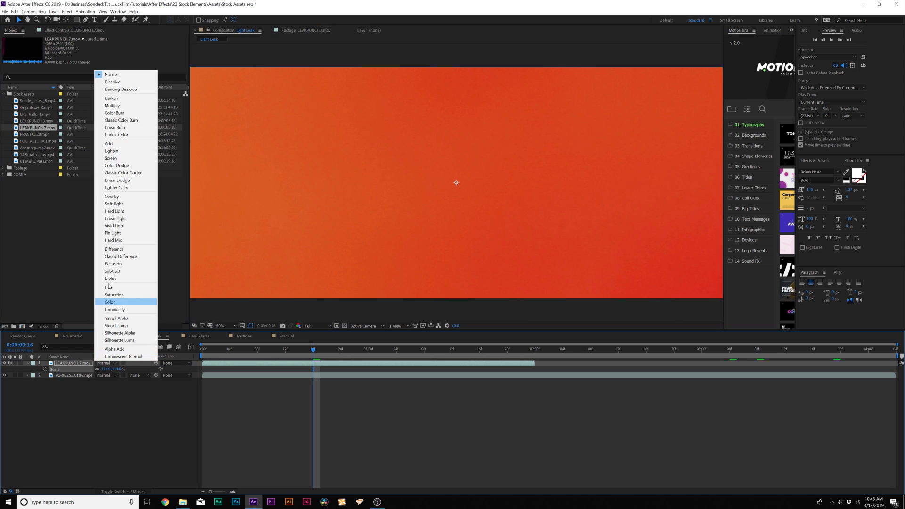
pyautogui.click(112, 197)
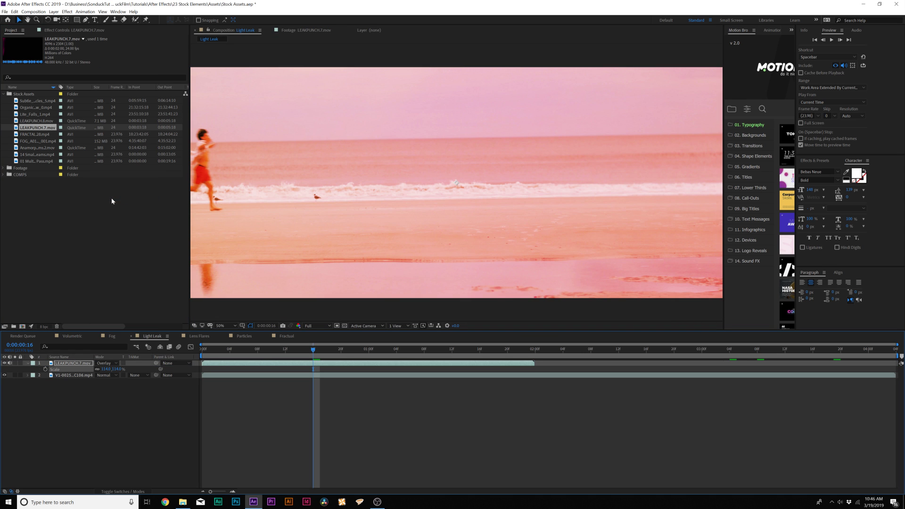
pyautogui.click(105, 363)
pyautogui.click(120, 158)
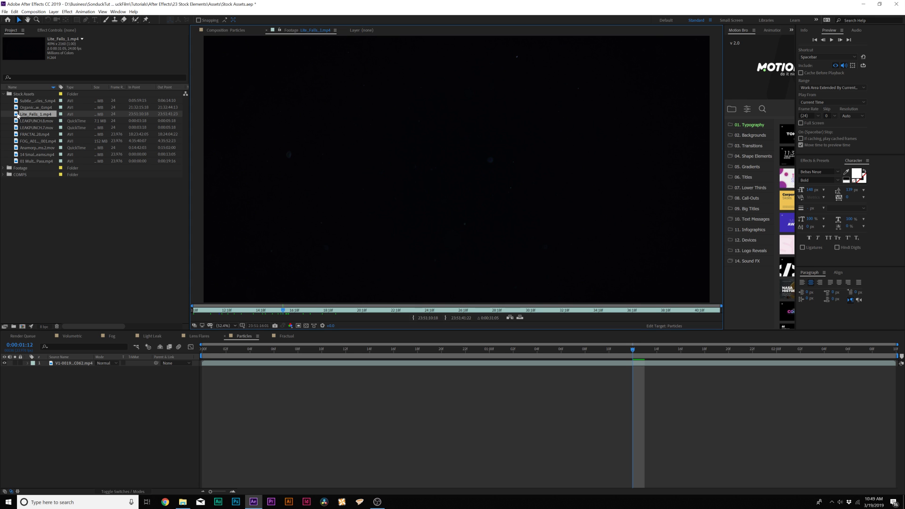
# Drag Lite_Falls_1.mp4 into the Particles timeline above the close-up footage.
pyautogui.moveTo(18, 115); pyautogui.dragTo(81, 364)
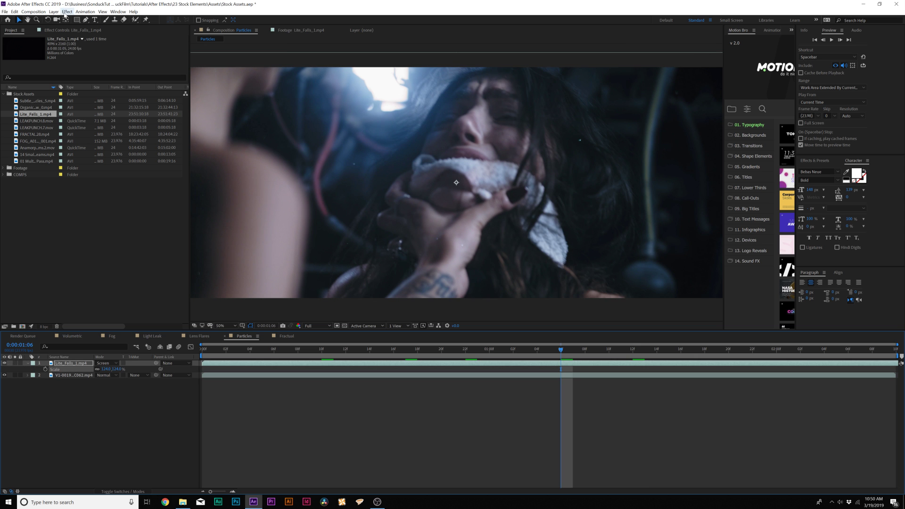
# Apply the Noise effect to the particle layer with Amount set to 6%.
pyautogui.click(65, 12)
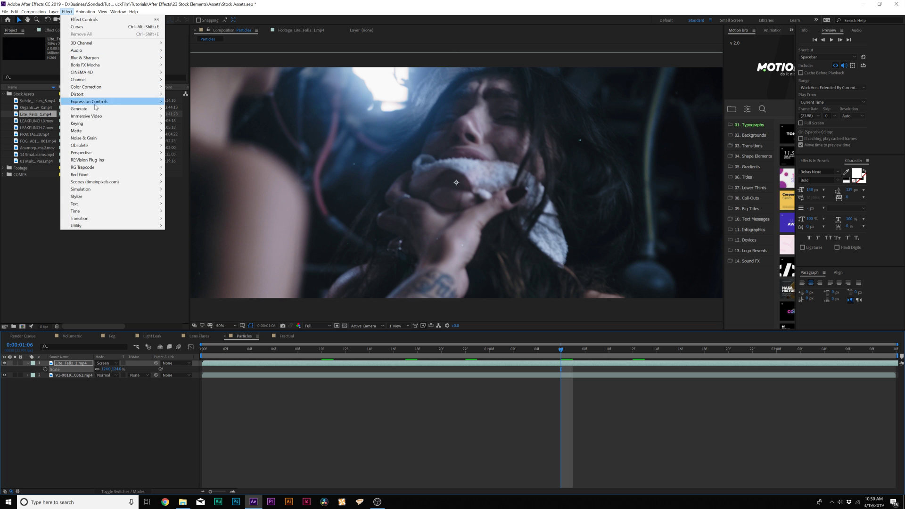
pyautogui.moveTo(96, 139)
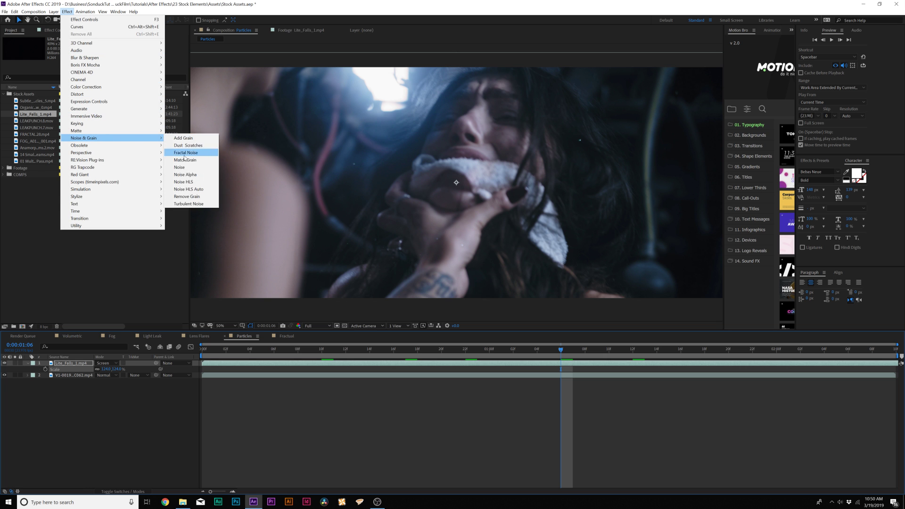
pyautogui.click(186, 168)
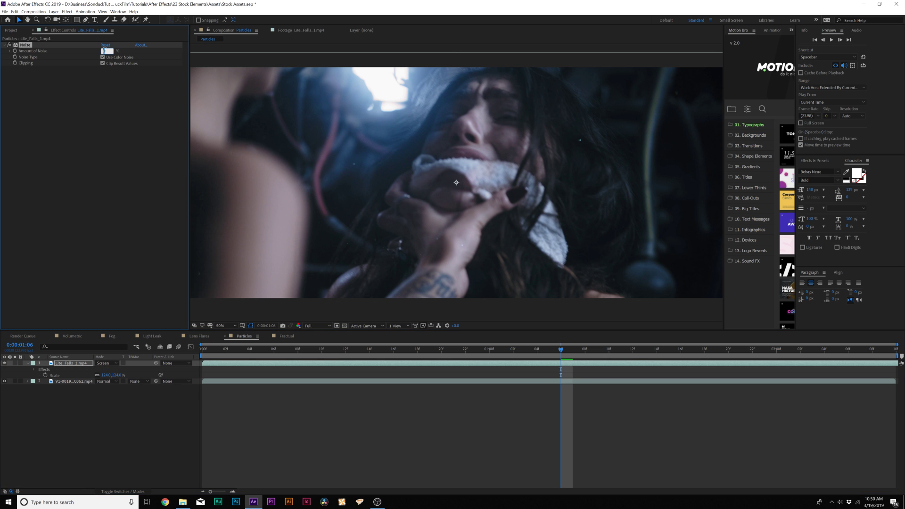
pyautogui.write('6')
pyautogui.click(105, 94)
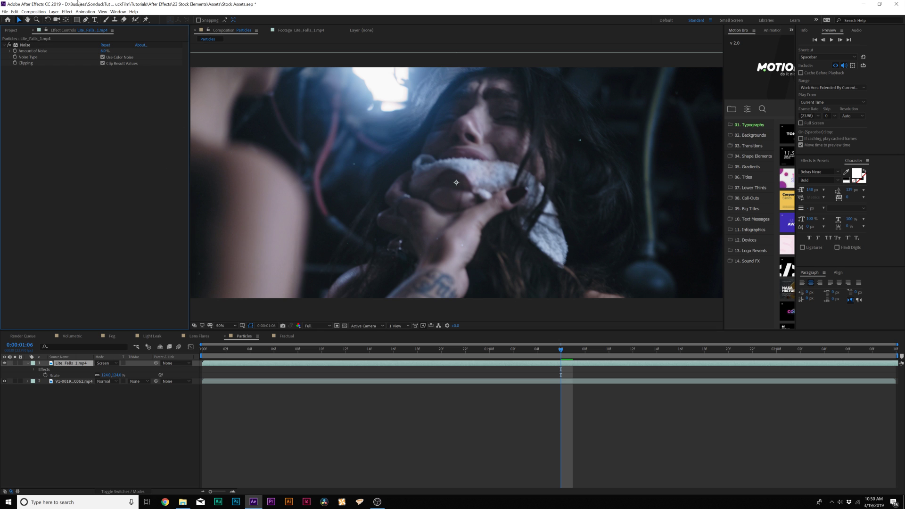
# Add a Camera Lens Blur effect to the particle layer.
pyautogui.click(68, 12)
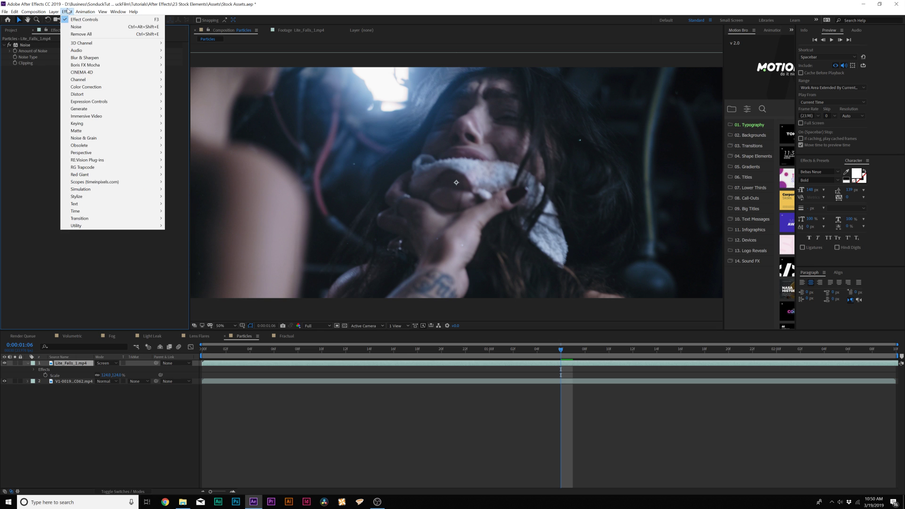
pyautogui.moveTo(80, 57)
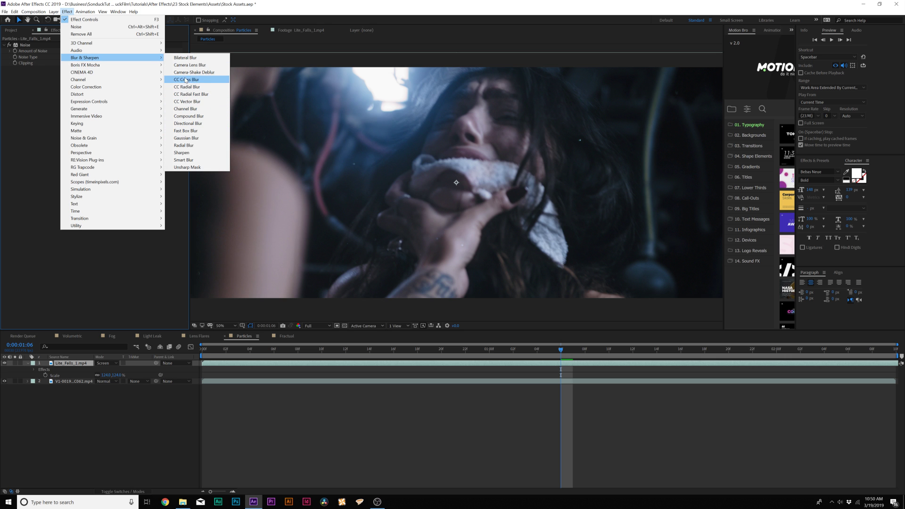
pyautogui.click(180, 66)
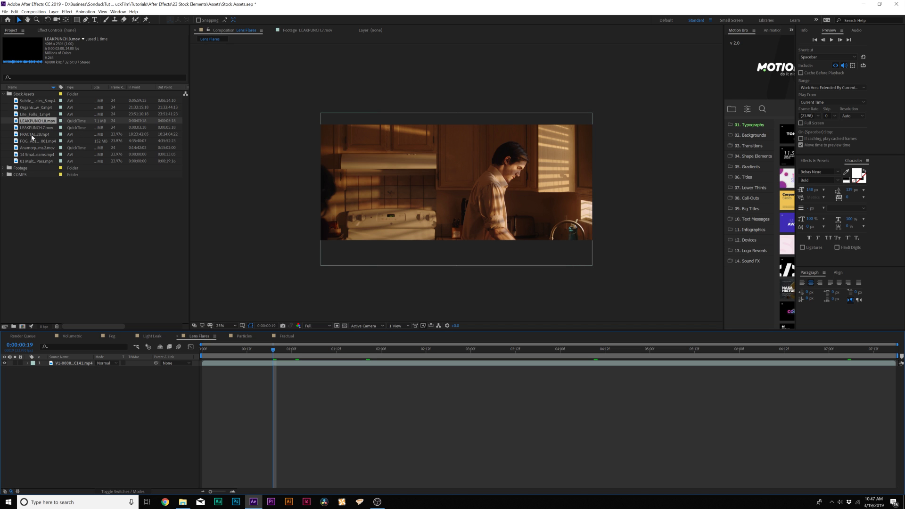
# Preview the anamorphic flare clip and place it as the top layer of Lens Flares.
pyautogui.click(33, 147)
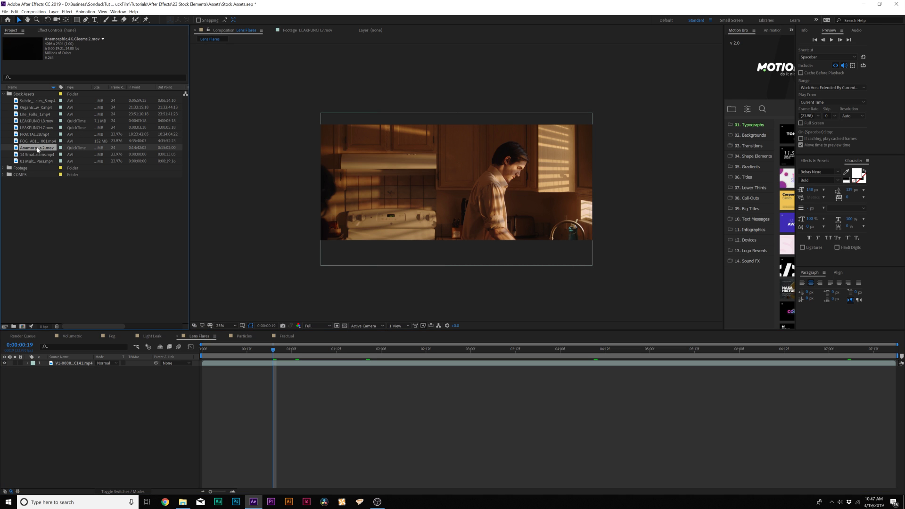
pyautogui.doubleClick(16, 148)
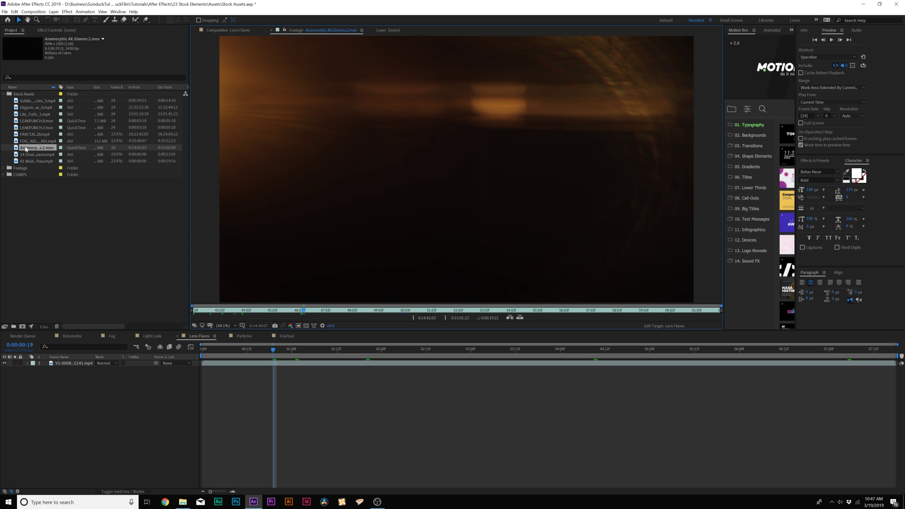
pyautogui.moveTo(26, 149); pyautogui.dragTo(39, 150)
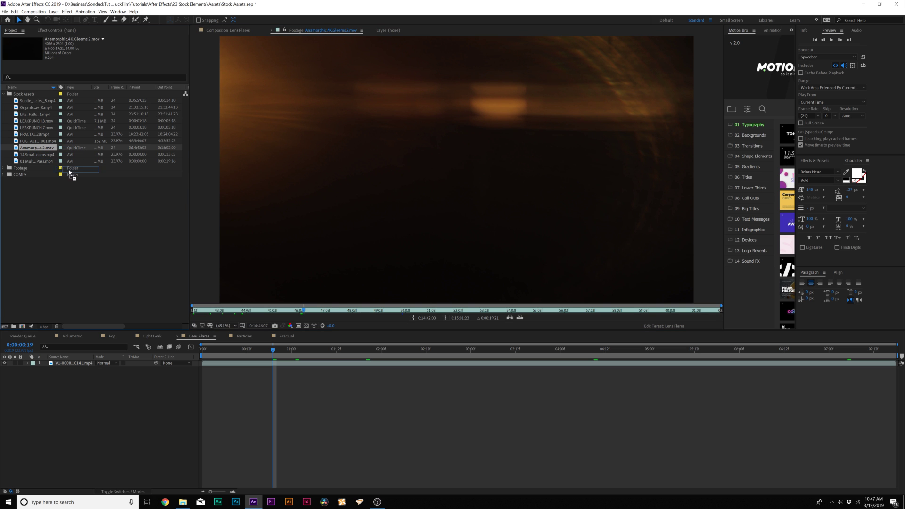
pyautogui.moveTo(90, 365); pyautogui.dragTo(91, 370)
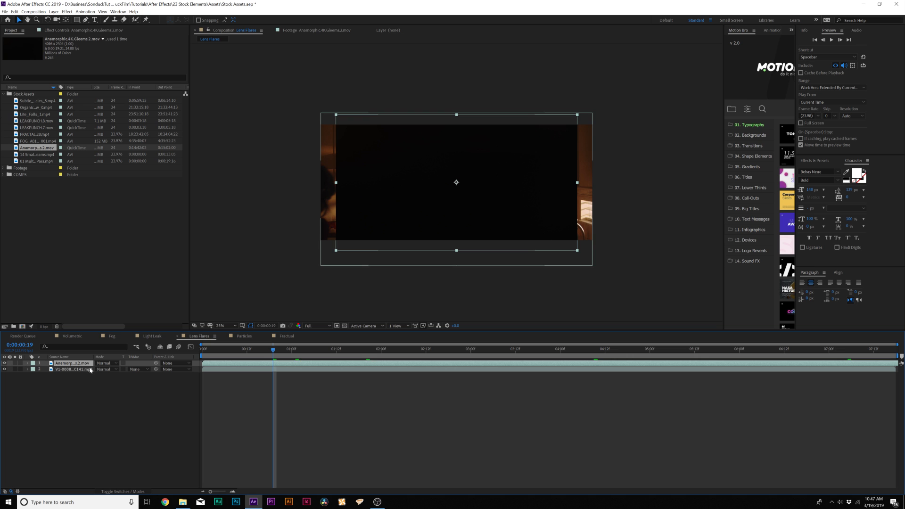
# Scale the flare layer to 114%, blend it with Add, and nudge it slightly earlier.
pyautogui.press('s')
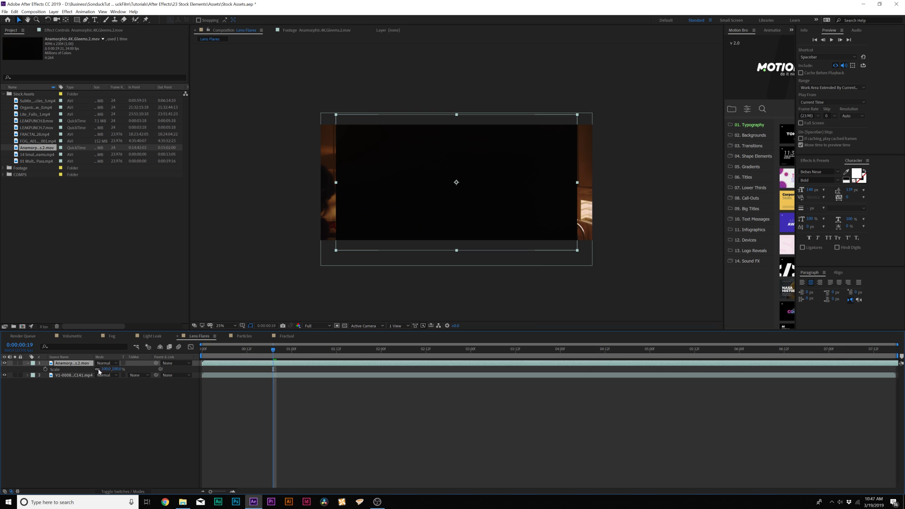
pyautogui.moveTo(103, 369); pyautogui.dragTo(107, 369)
pyautogui.click(105, 362)
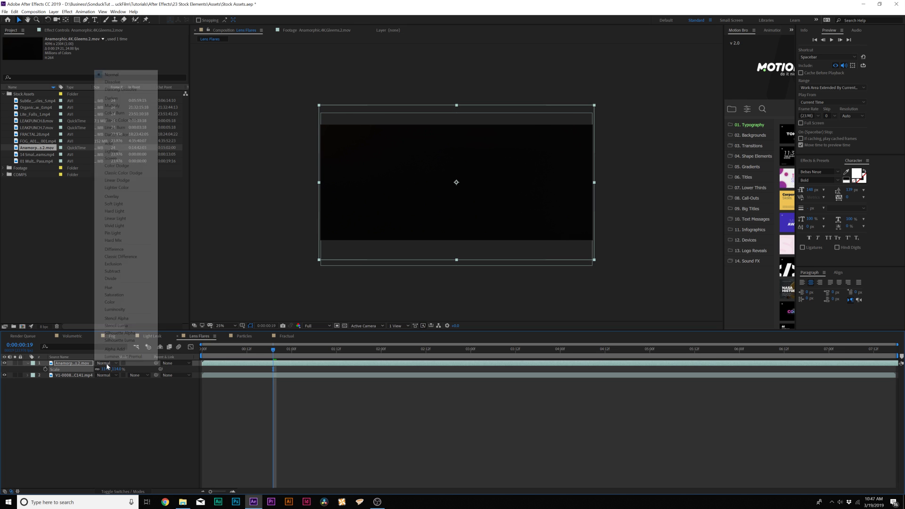
pyautogui.click(109, 143)
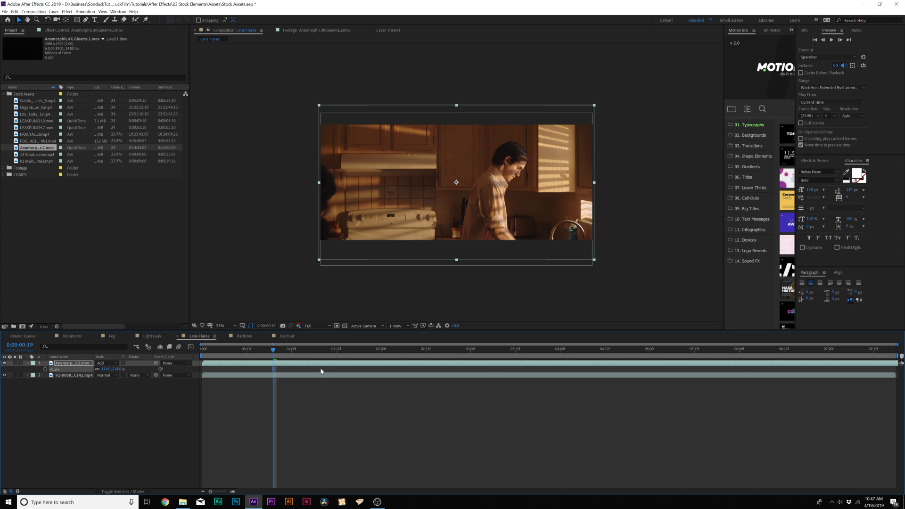
pyautogui.moveTo(334, 366); pyautogui.dragTo(331, 365)
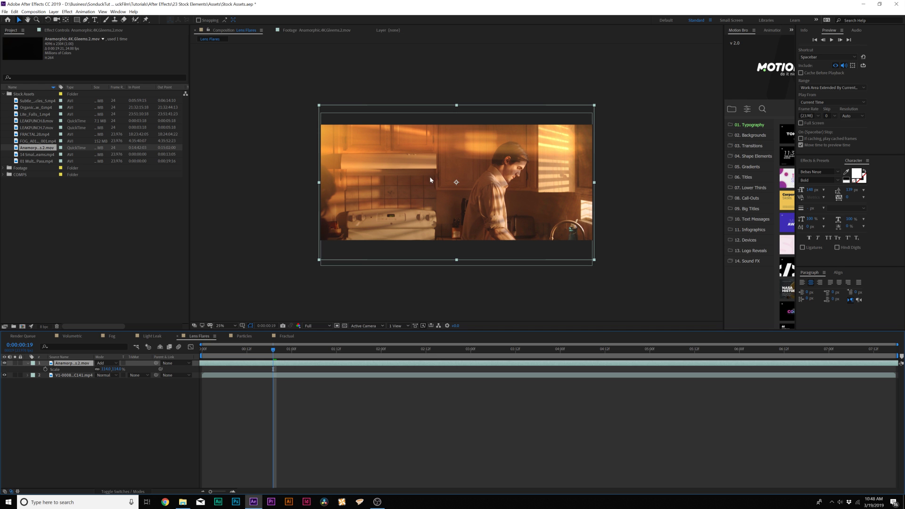
# Flip the flare layer horizontally and move it slightly lower in the frame.
pyautogui.click(54, 12)
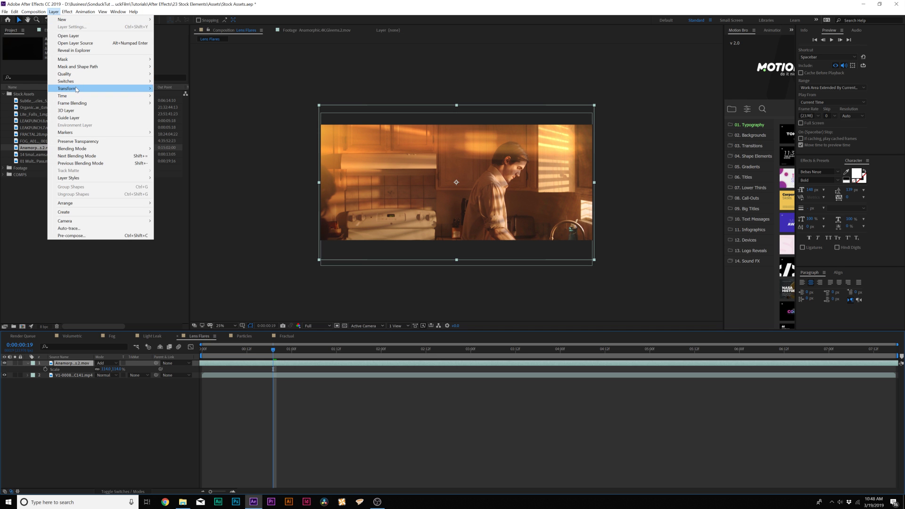
pyautogui.moveTo(78, 88)
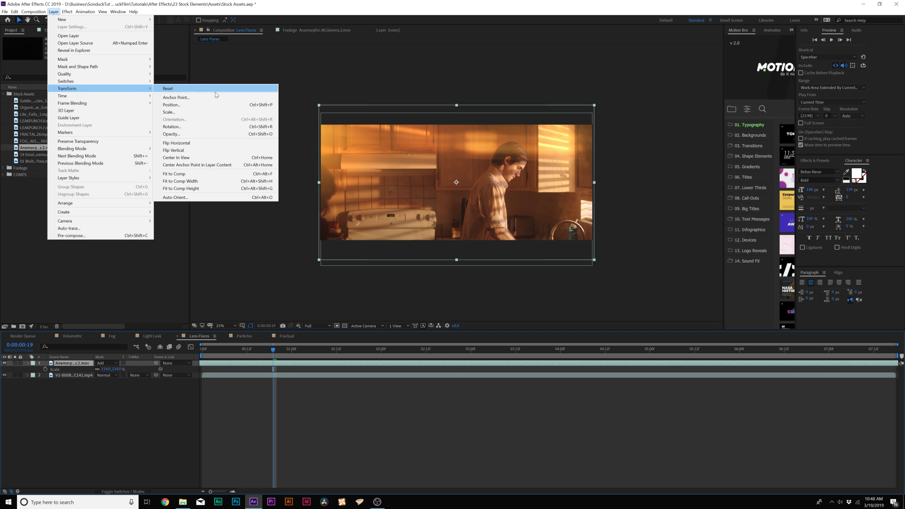
pyautogui.click(208, 144)
pyautogui.moveTo(593, 158)
pyautogui.mouseDown()
pyautogui.moveTo(577, 192)
pyautogui.moveTo(581, 163)
pyautogui.mouseUp()
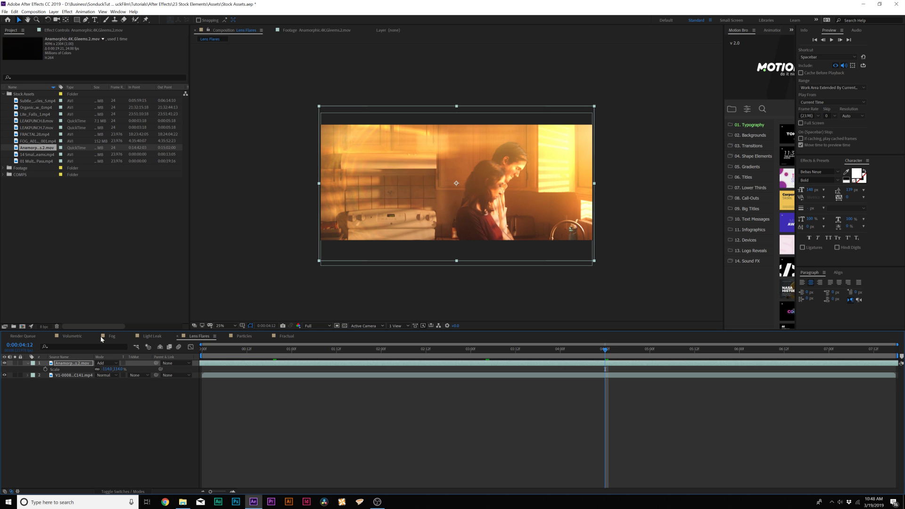
# Drop flare opacity to about 60%, check frames 0:00:02:07 and 0:00:05:18, view at 50%.
pyautogui.moveTo(100, 369); pyautogui.dragTo(87, 371)
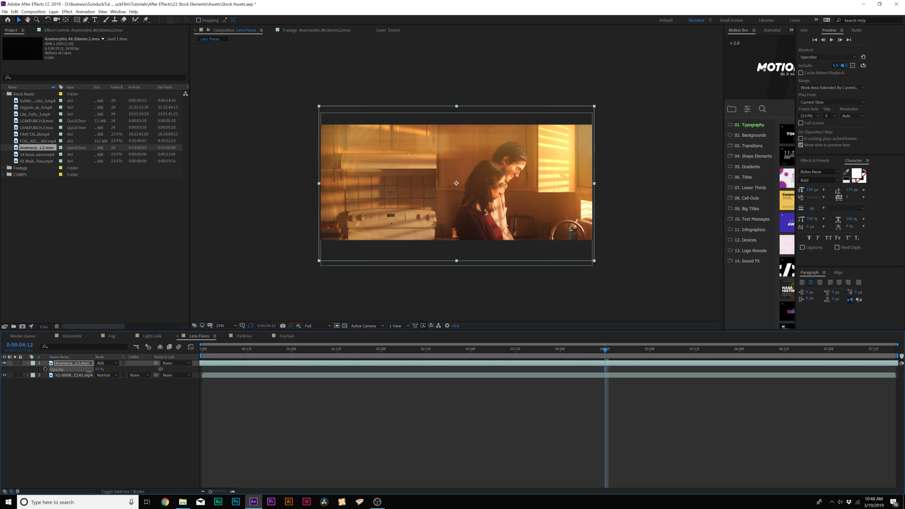
pyautogui.click(229, 398)
pyautogui.click(407, 353)
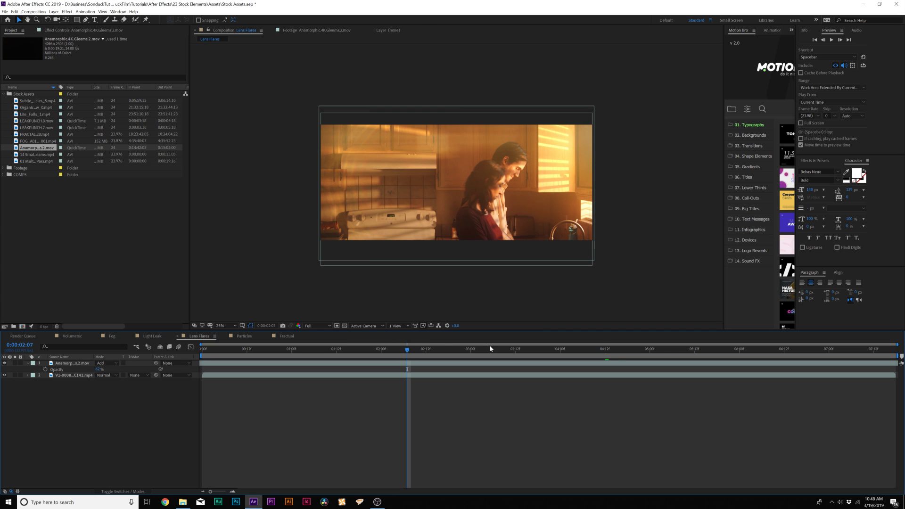
pyautogui.click(717, 352)
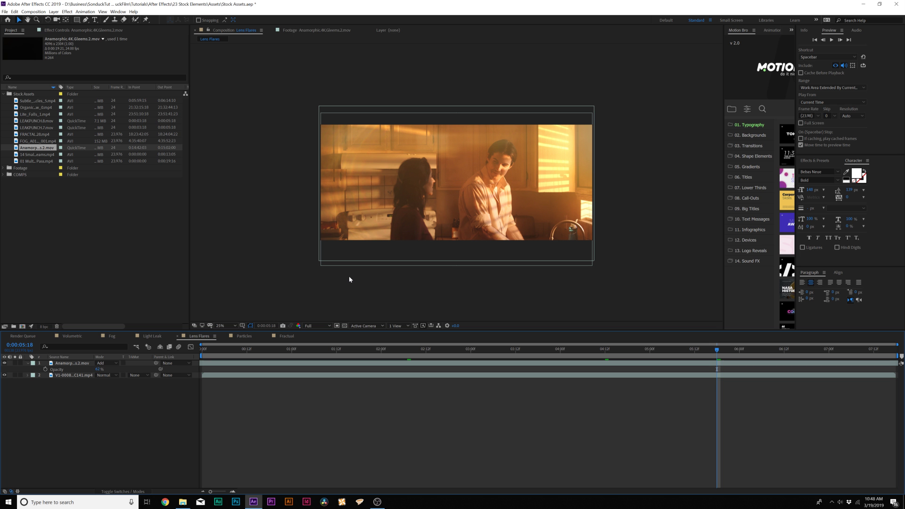
pyautogui.press('.')
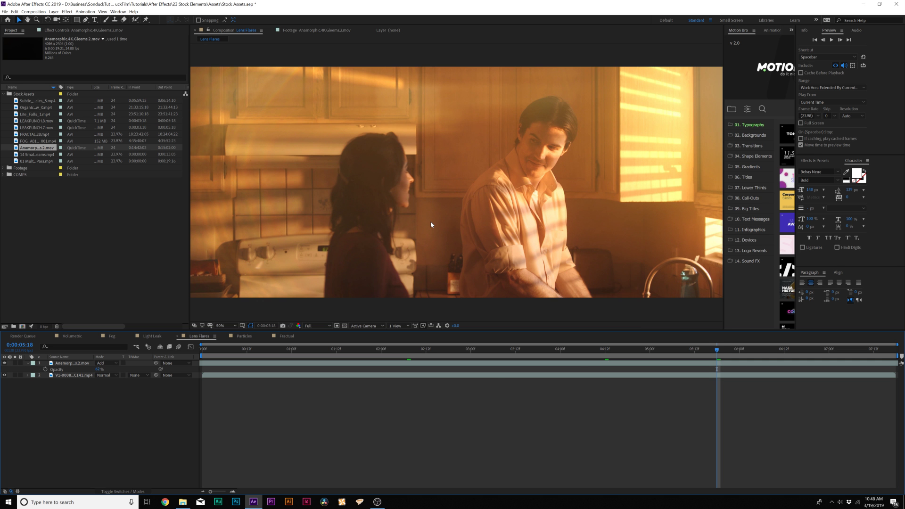